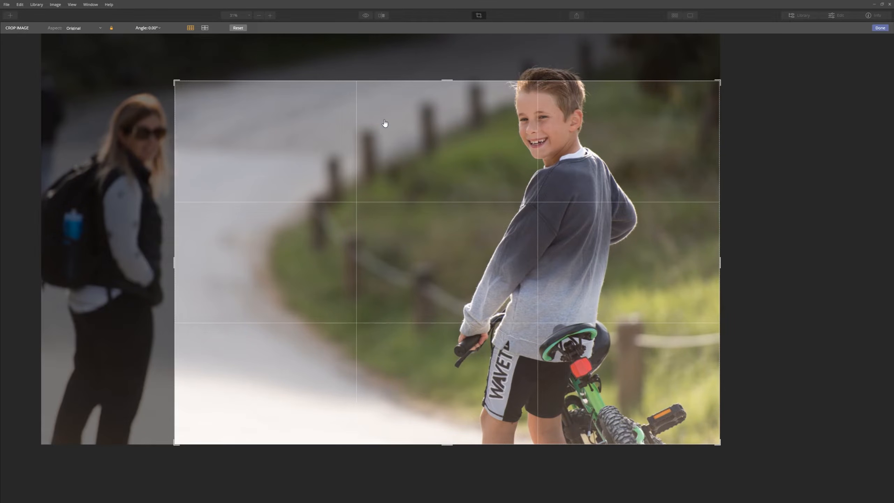
# Reposition the boy's photo lower within the crop frame, leaving space above his head, and apply the crop.
pyautogui.moveTo(403, 143); pyautogui.dragTo(392, 191)
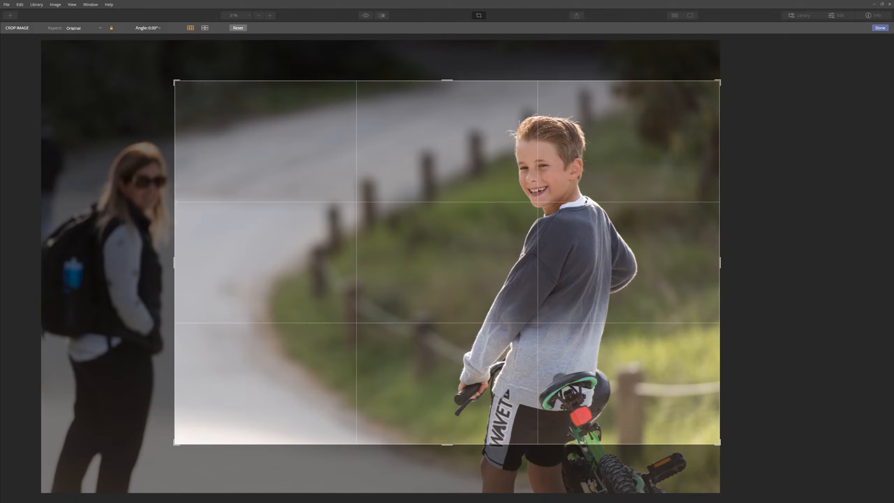
pyautogui.click(880, 28)
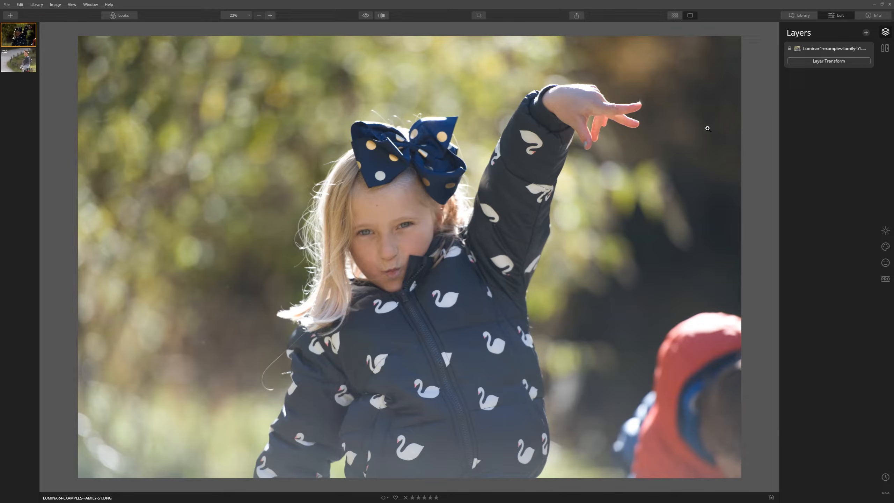
# Set the AI Accent of AI Enhance to 72 on the photo of the girl with the bow.
pyautogui.click(886, 231)
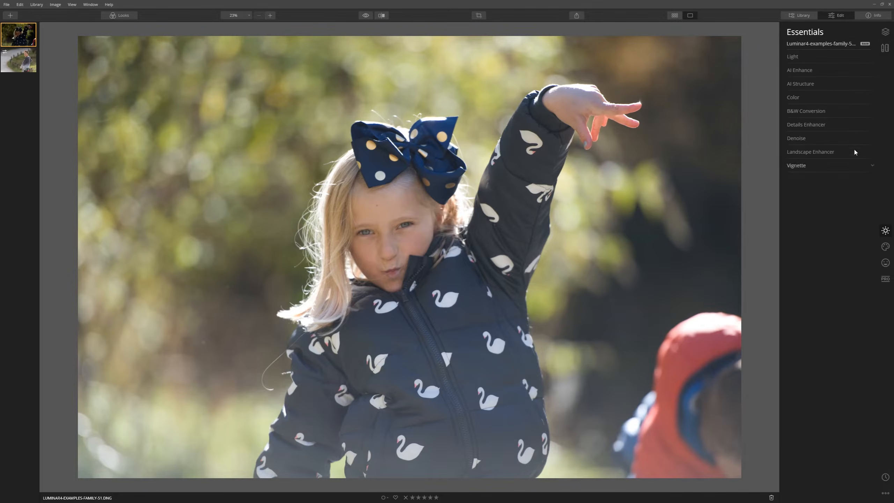
pyautogui.click(810, 70)
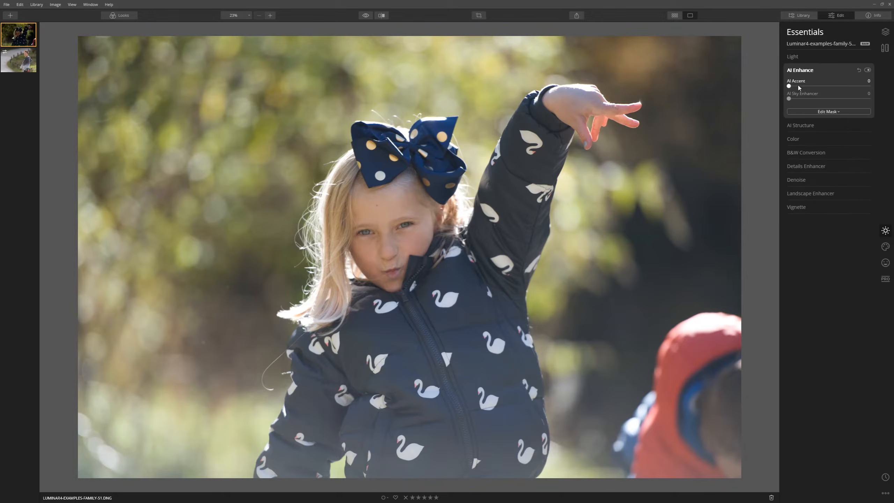
pyautogui.moveTo(789, 87); pyautogui.dragTo(848, 87)
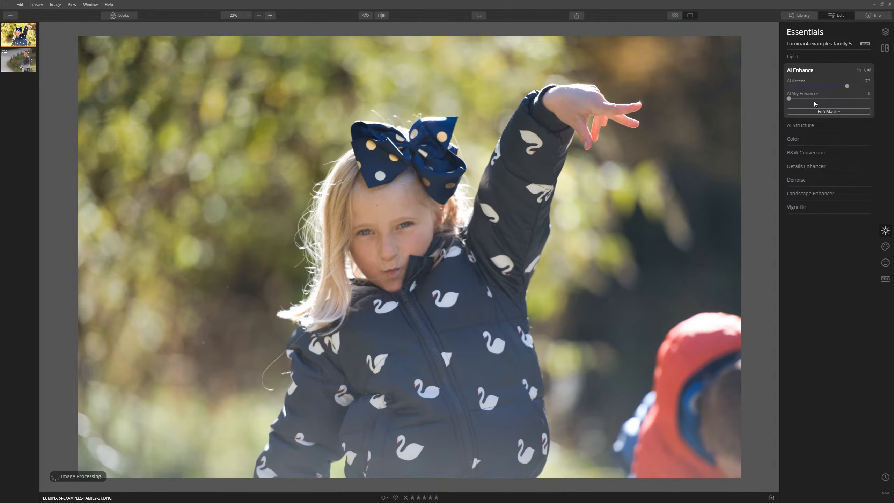
# Adjust the photo's Light settings: Smart Contrast 71, Blacks -38 and Exposure 0.39.
pyautogui.click(812, 57)
pyautogui.moveTo(832, 122); pyautogui.dragTo(858, 122)
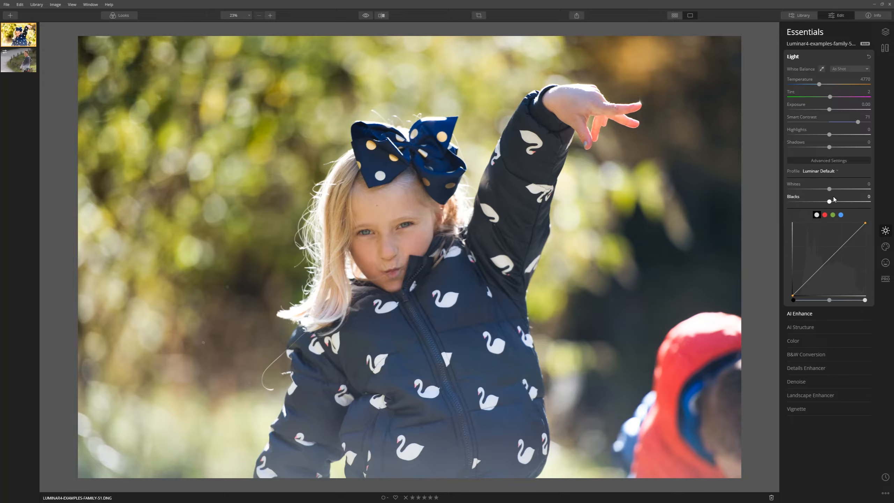
pyautogui.moveTo(830, 201); pyautogui.dragTo(814, 203)
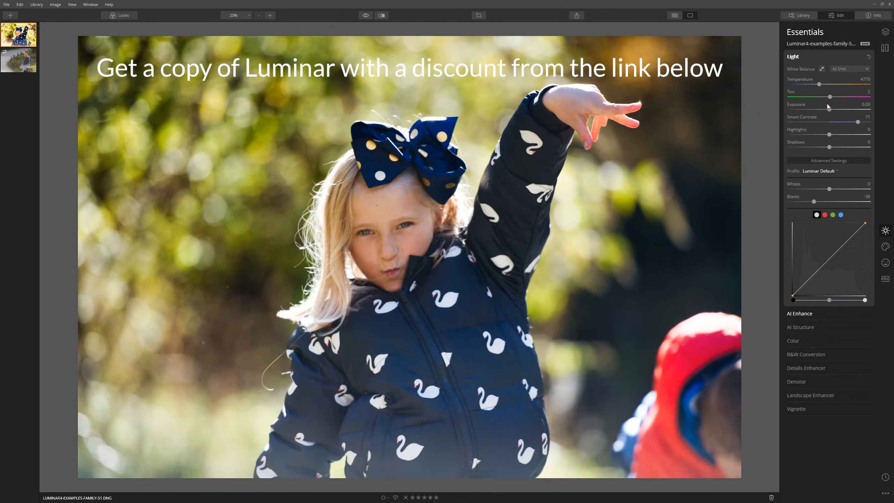
pyautogui.moveTo(831, 113); pyautogui.dragTo(833, 112)
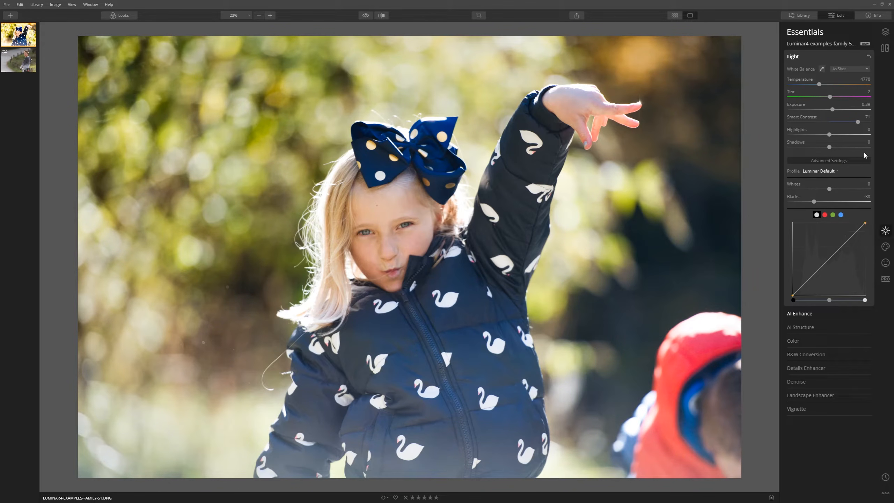
# Erase the stray hair beside the girl's sleeve, the small background spot and the flyaway hairs above her bow.
pyautogui.click(885, 49)
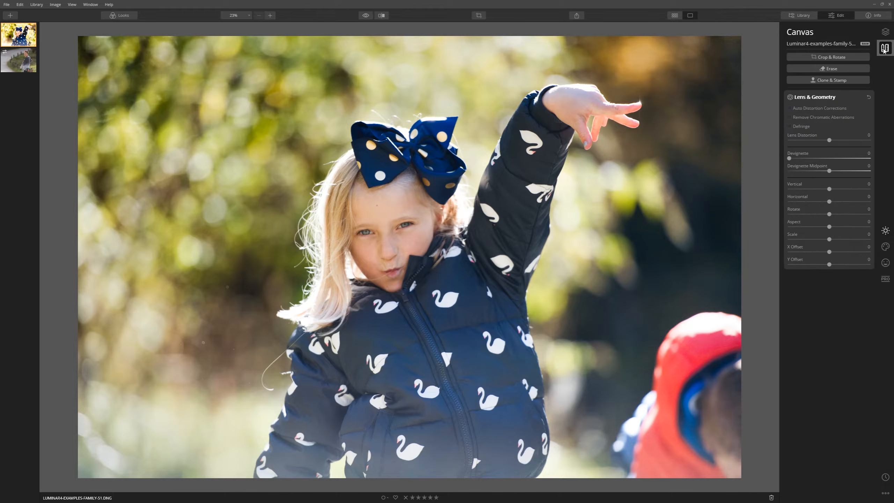
pyautogui.click(838, 69)
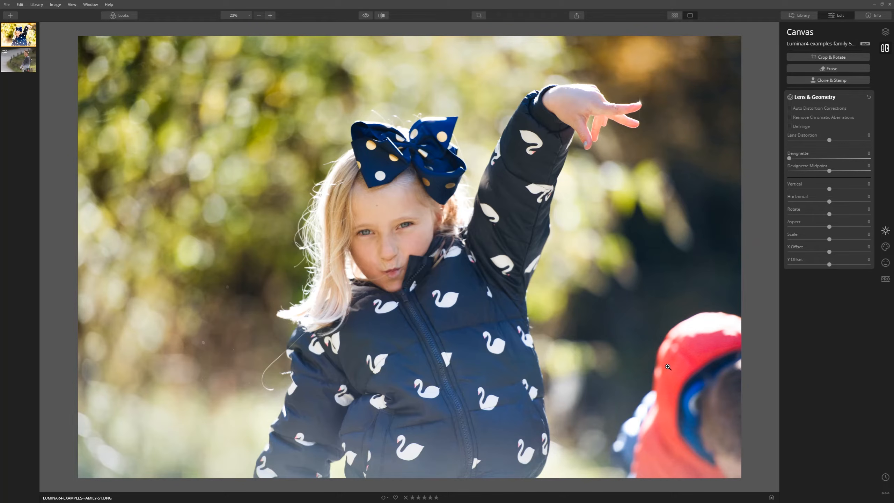
pyautogui.click(829, 69)
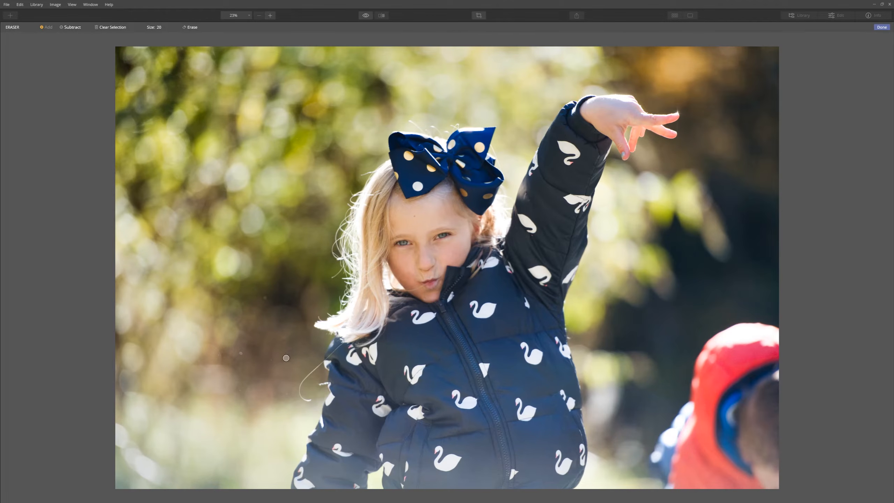
pyautogui.moveTo(318, 366)
pyautogui.mouseDown()
pyautogui.moveTo(298, 392)
pyautogui.moveTo(311, 402)
pyautogui.mouseUp()
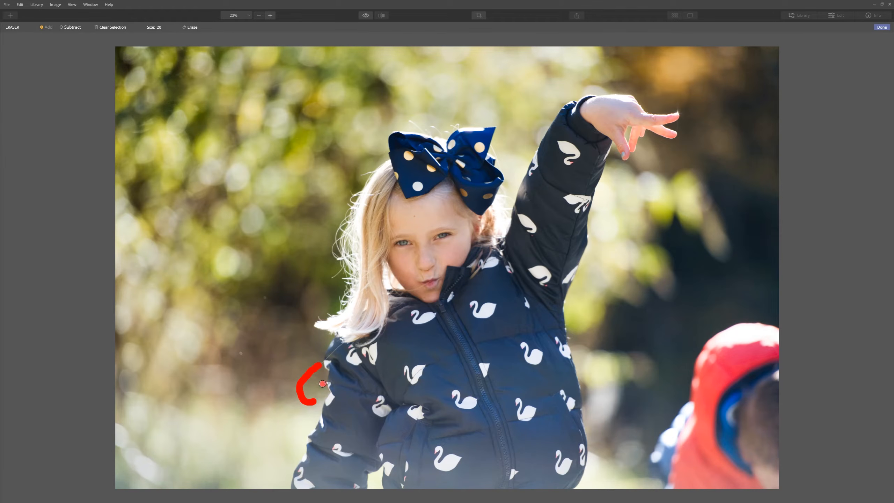
pyautogui.moveTo(318, 385); pyautogui.dragTo(315, 385)
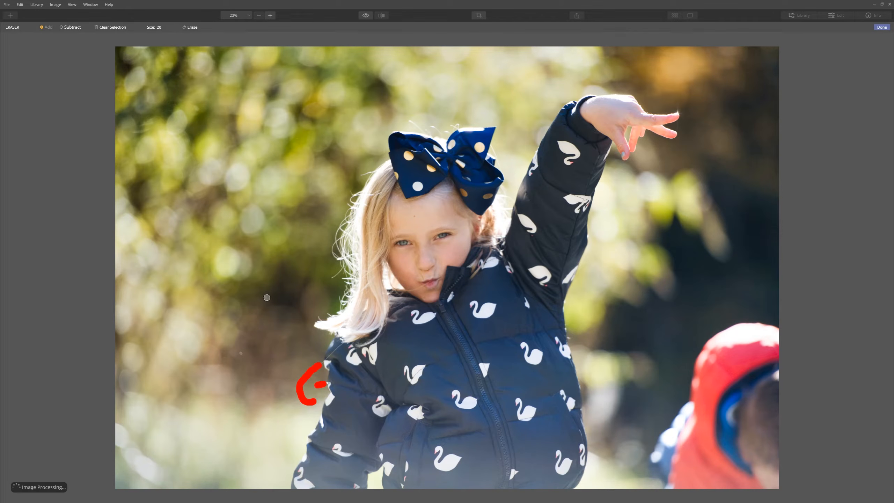
pyautogui.click(241, 353)
pyautogui.moveTo(421, 128); pyautogui.dragTo(406, 121)
pyautogui.click(883, 28)
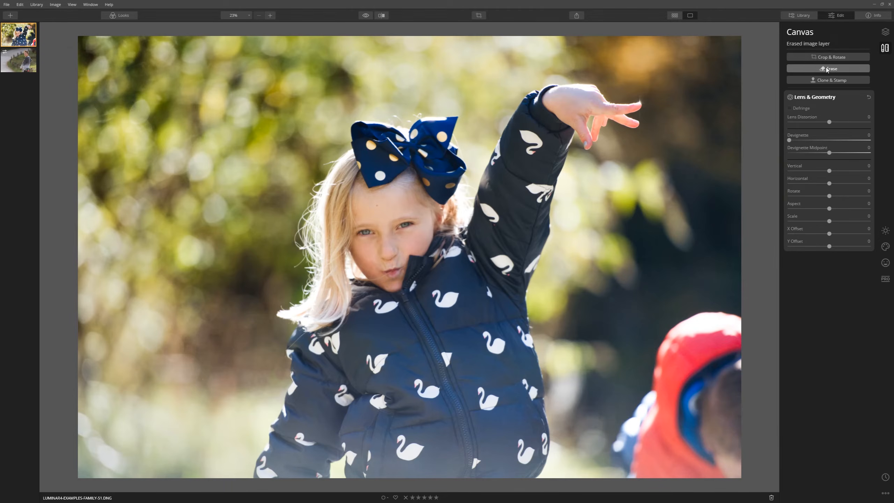
# Clone & Stamp the blurred foliage behind the girl over the child in the red hood using brush size 220, and apply it.
pyautogui.click(833, 80)
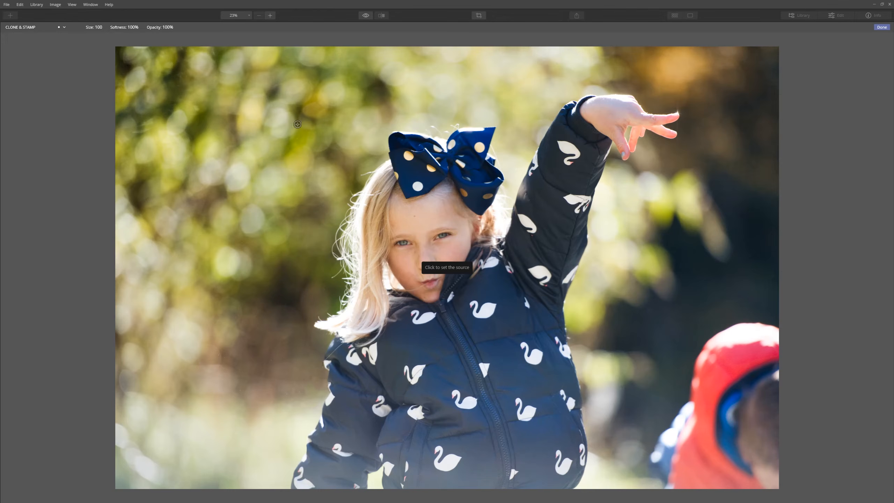
pyautogui.click(298, 112)
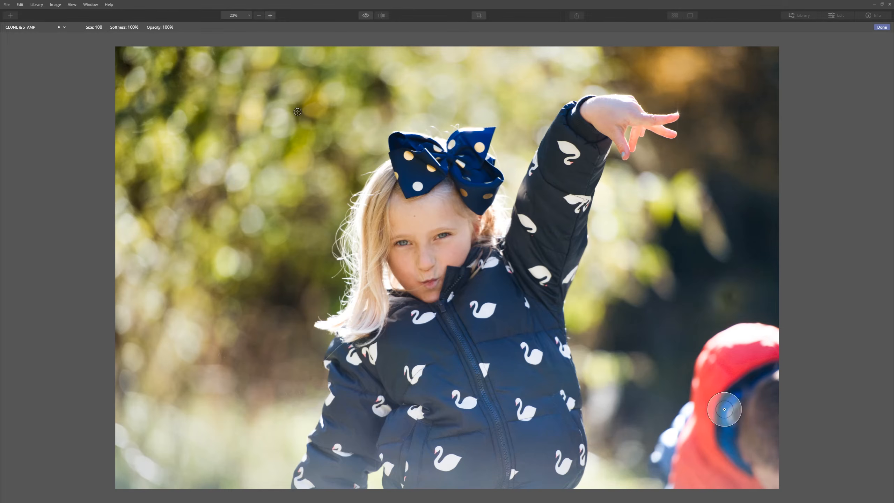
pyautogui.press(']')
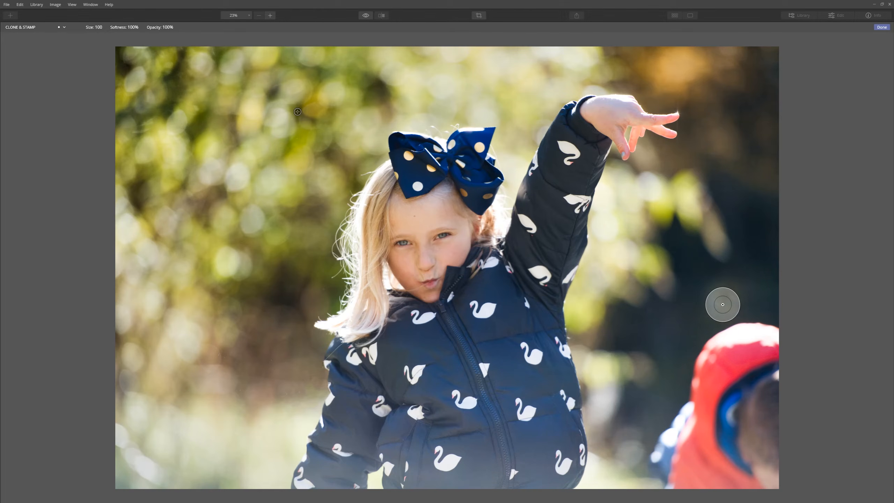
pyautogui.press(']')
pyautogui.press(']')
pyautogui.press(']')
pyautogui.press(']')
pyautogui.press(']')
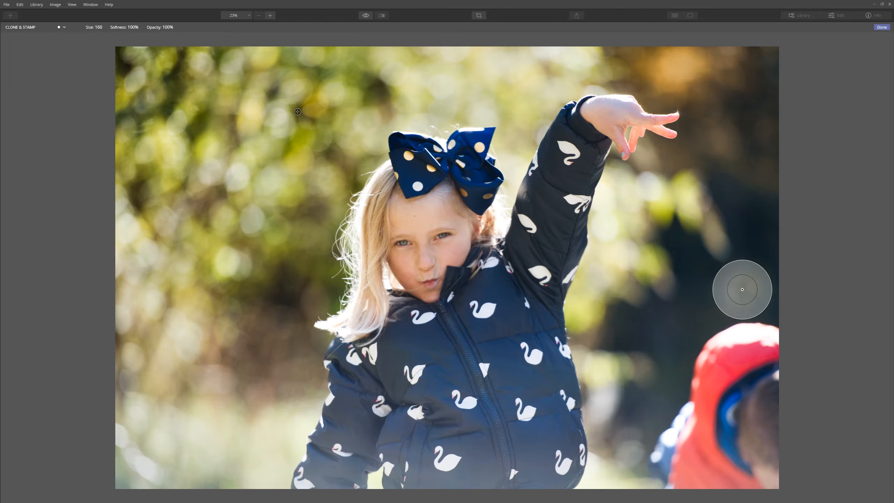
pyautogui.press(']')
pyautogui.press(']')
pyautogui.press(']')
pyautogui.press(']')
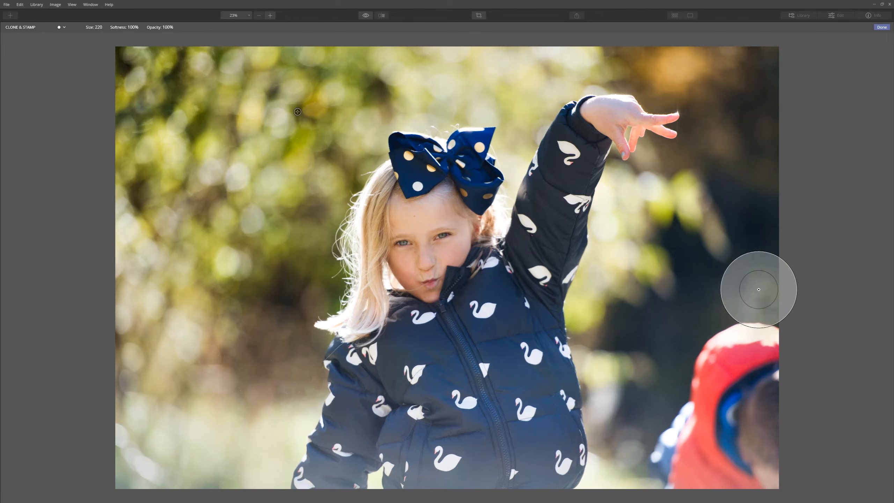
pyautogui.moveTo(759, 280)
pyautogui.mouseDown()
pyautogui.moveTo(763, 305)
pyautogui.moveTo(714, 292)
pyautogui.moveTo(679, 342)
pyautogui.moveTo(656, 326)
pyautogui.moveTo(651, 346)
pyautogui.moveTo(664, 369)
pyautogui.moveTo(645, 421)
pyautogui.moveTo(651, 465)
pyautogui.moveTo(680, 493)
pyautogui.moveTo(705, 342)
pyautogui.moveTo(739, 326)
pyautogui.moveTo(715, 354)
pyautogui.moveTo(723, 370)
pyautogui.moveTo(761, 352)
pyautogui.moveTo(742, 348)
pyautogui.mouseUp()
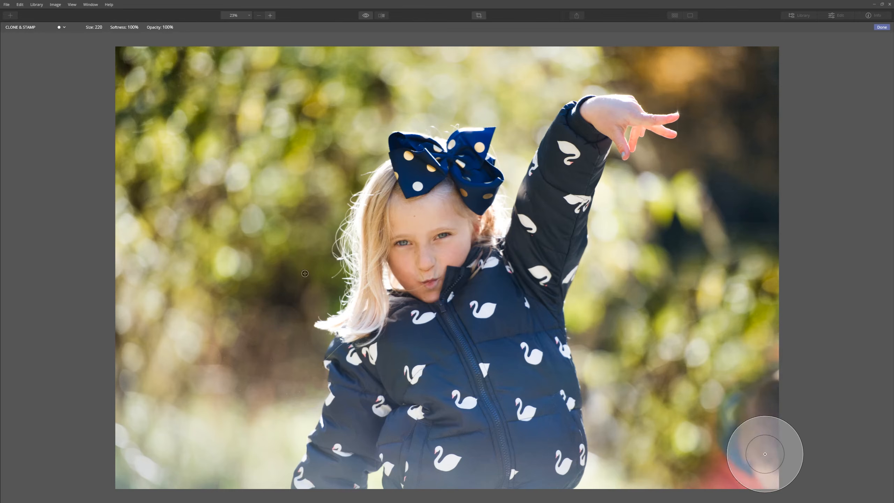
pyautogui.moveTo(728, 483)
pyautogui.mouseDown()
pyautogui.moveTo(754, 478)
pyautogui.moveTo(732, 482)
pyautogui.moveTo(710, 469)
pyautogui.moveTo(715, 404)
pyautogui.moveTo(724, 402)
pyautogui.moveTo(704, 450)
pyautogui.moveTo(707, 474)
pyautogui.moveTo(751, 480)
pyautogui.mouseUp()
pyautogui.scroll(1, 752, 481)
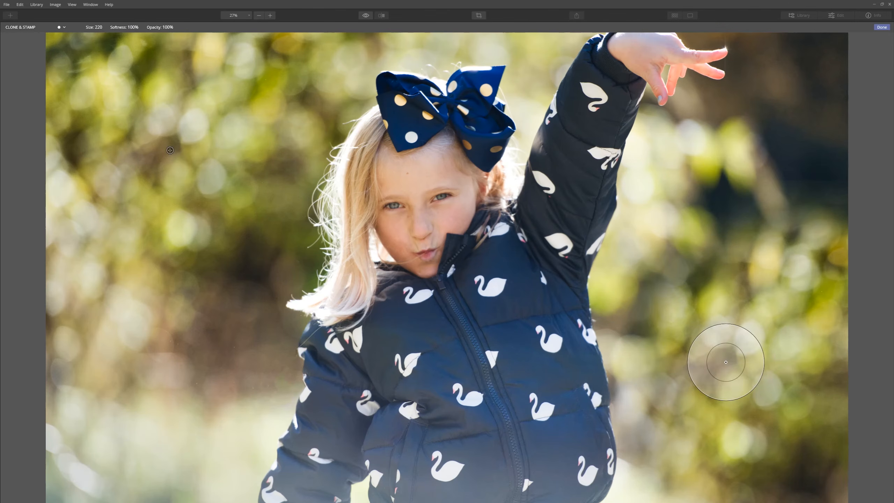
pyautogui.click(882, 27)
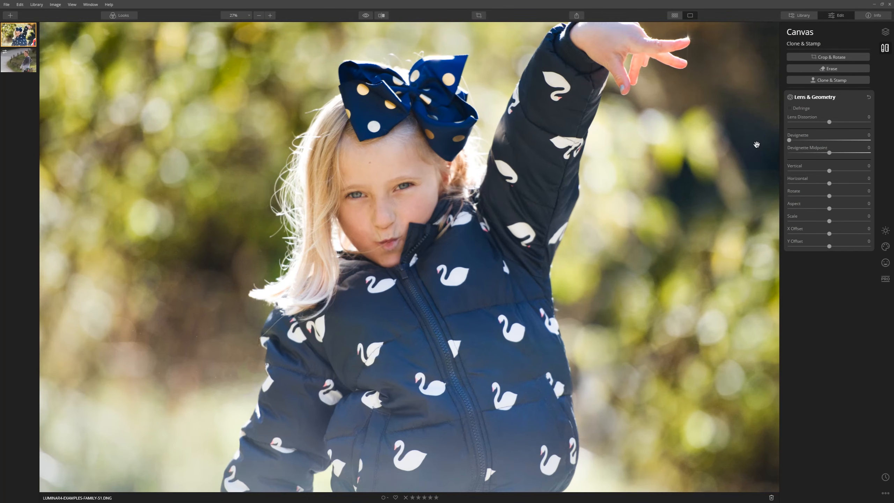
# Zoom out to 25% and compare the edited photo with the original by toggling the before view.
pyautogui.click(259, 15)
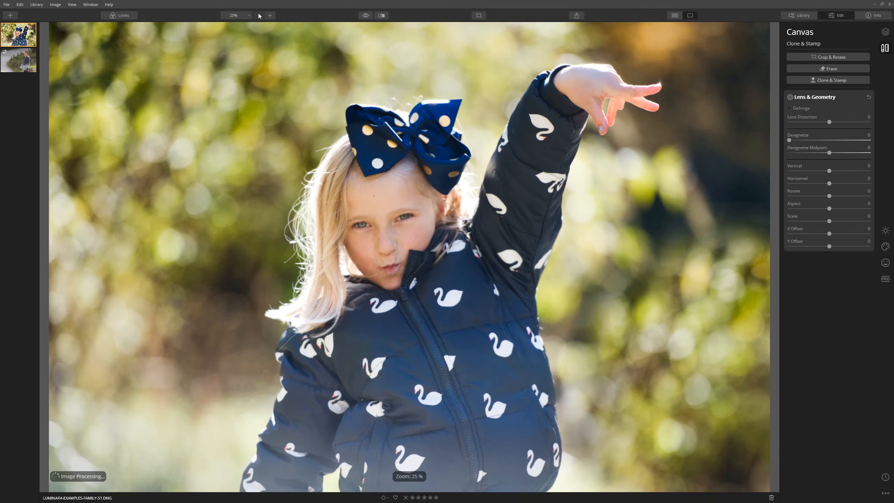
pyautogui.click(366, 15)
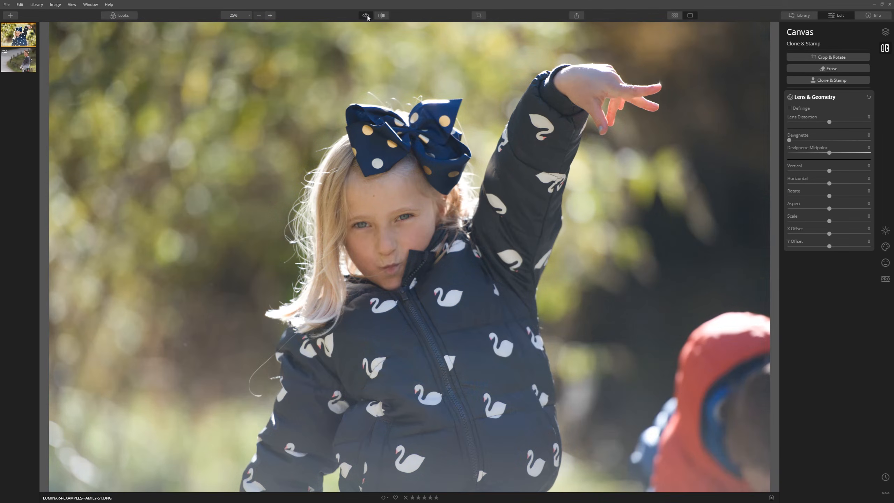
pyautogui.click(367, 16)
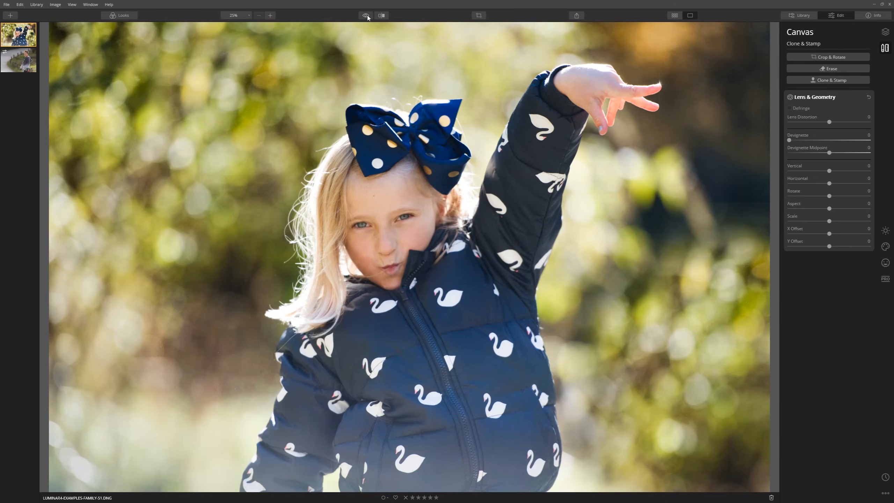
pyautogui.click(367, 18)
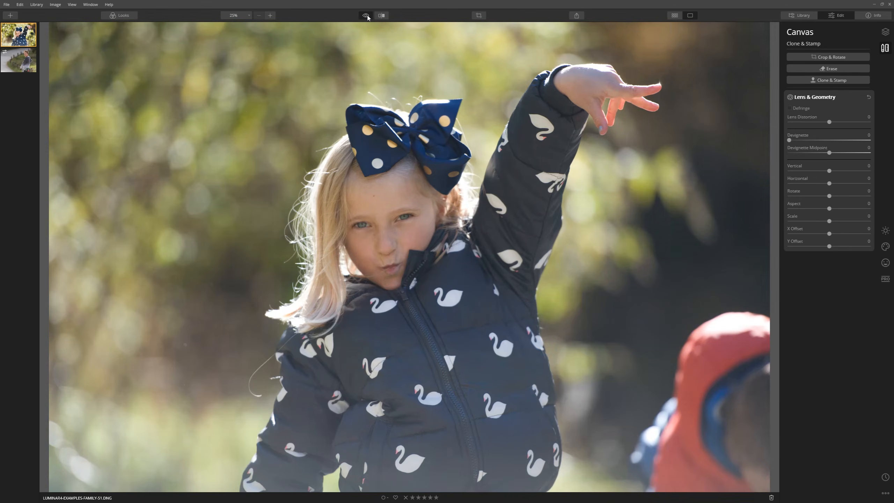
pyautogui.click(367, 17)
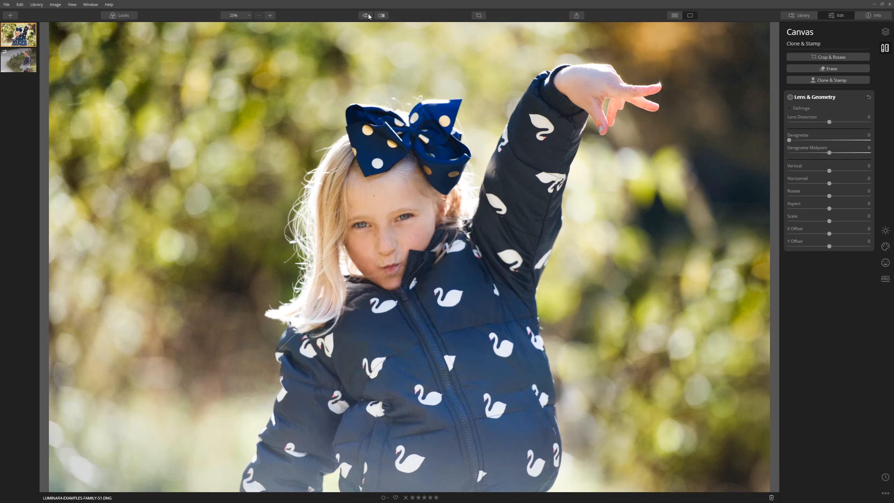